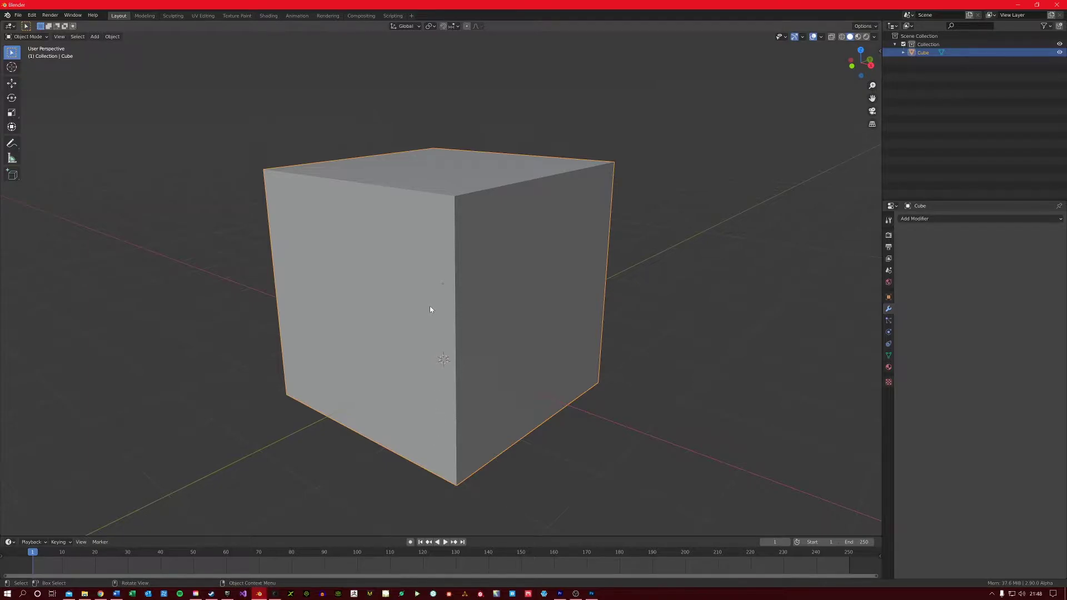
# Step: Add a Wireframe modifier to the cube and set its Thickness to 0.212 m
pyautogui.click(926, 220)
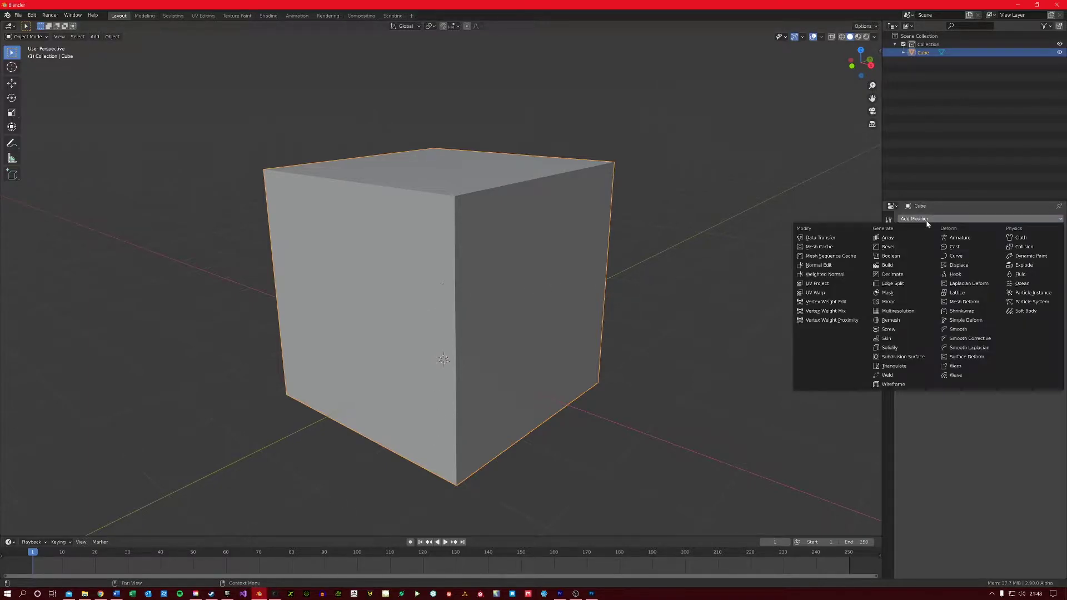
pyautogui.click(892, 385)
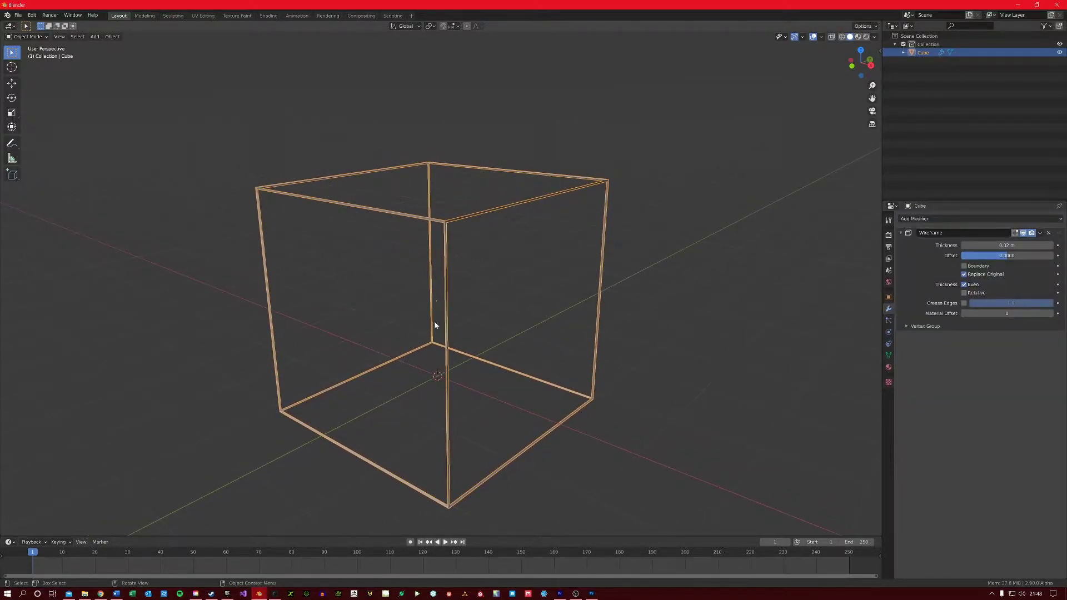
pyautogui.moveTo(435, 328)
pyautogui.mouseDown(button='middle')
pyautogui.moveTo(415, 316)
pyautogui.moveTo(468, 311)
pyautogui.moveTo(419, 317)
pyautogui.mouseUp(button='middle')
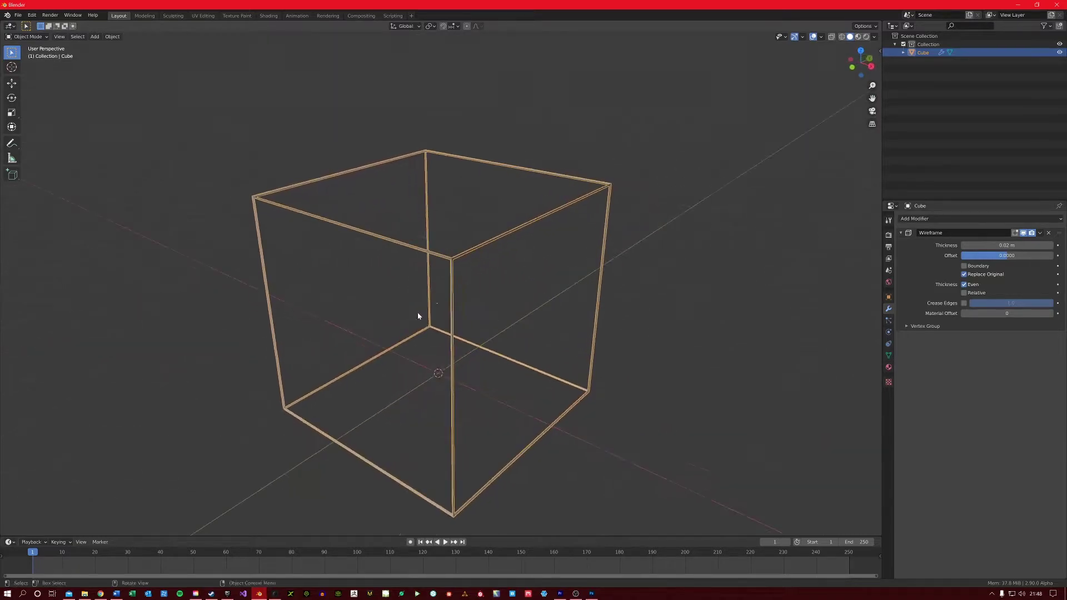
pyautogui.moveTo(995, 245)
pyautogui.mouseDown()
pyautogui.moveTo(1041, 245)
pyautogui.moveTo(956, 259)
pyautogui.moveTo(1006, 259)
pyautogui.mouseUp()
pyautogui.moveTo(507, 314); pyautogui.dragTo(483, 303, button='middle')
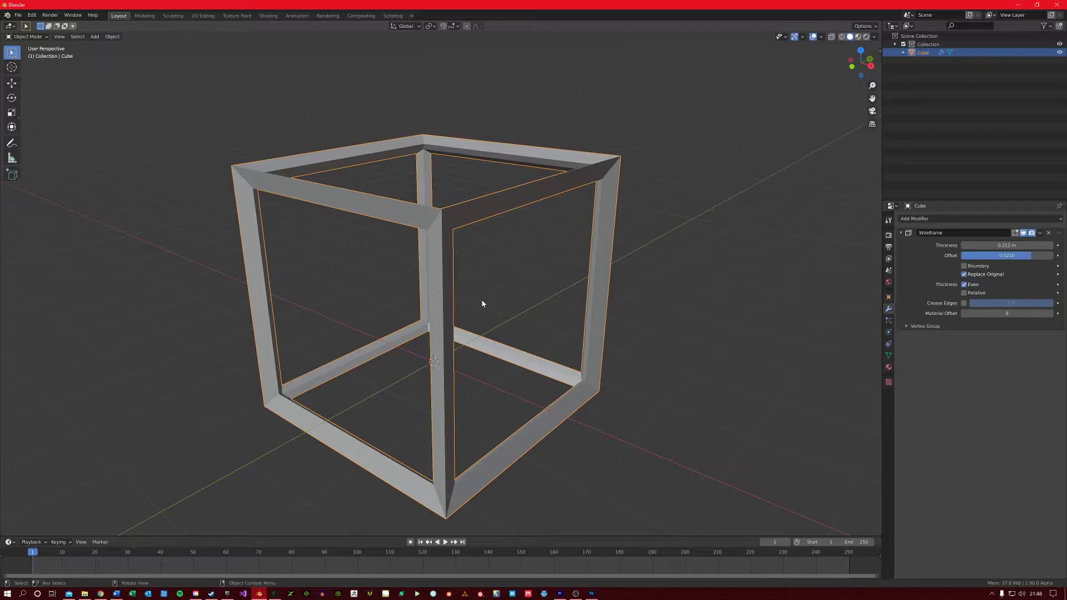
# Step: Subdivide the cube's front face in Edit Mode, then return to Object Mode
pyautogui.press('Tab')
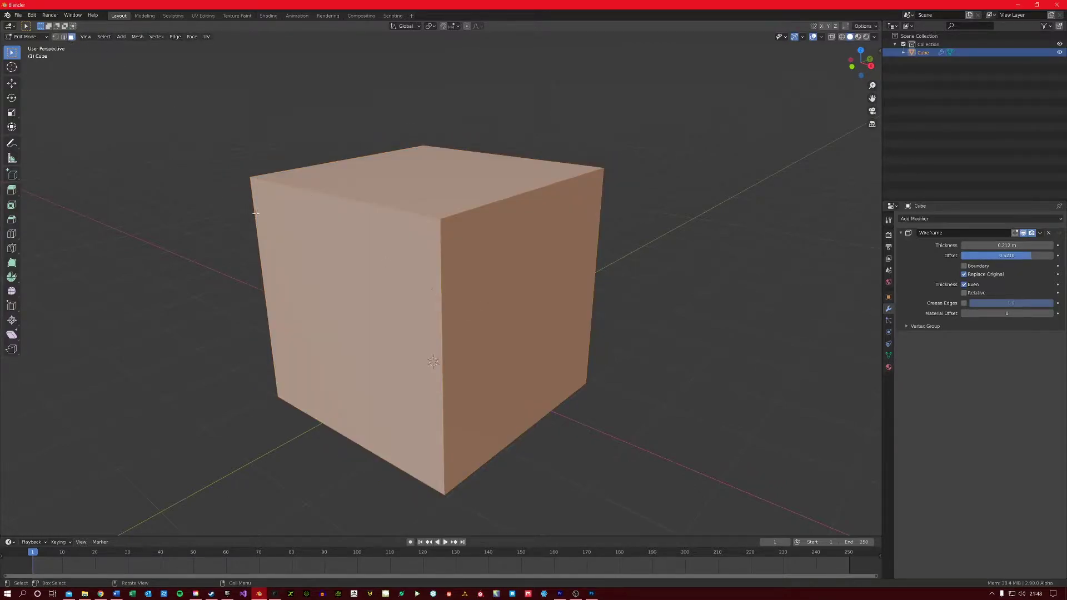
pyautogui.click(346, 261)
pyautogui.rightClick(347, 261)
pyautogui.click(348, 259)
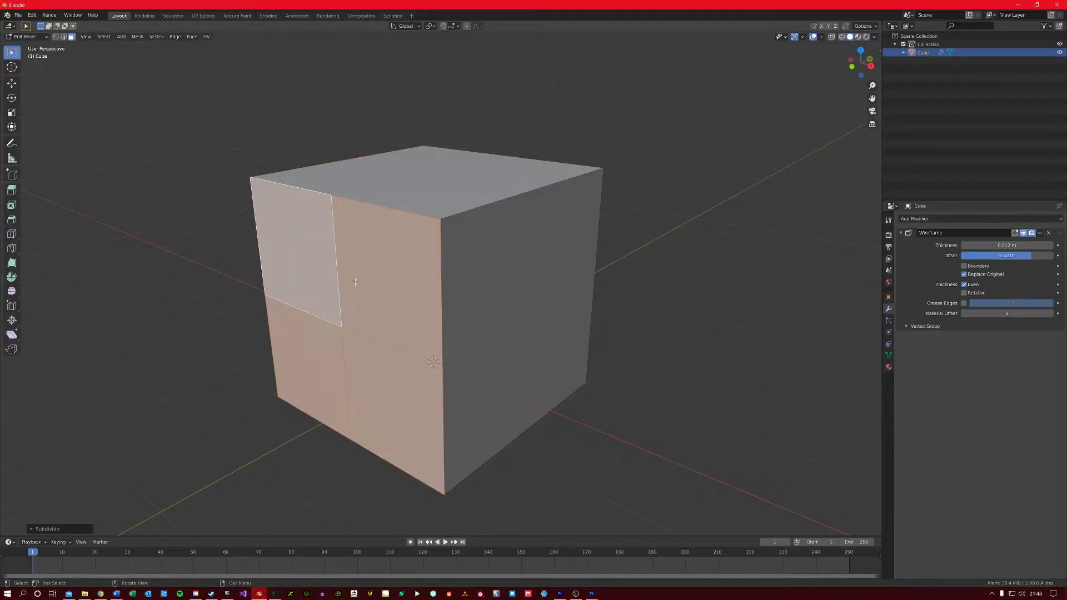
pyautogui.moveTo(355, 282)
pyautogui.mouseDown(button='middle')
pyautogui.moveTo(395, 276)
pyautogui.moveTo(357, 297)
pyautogui.mouseUp(button='middle')
pyautogui.press('Tab')
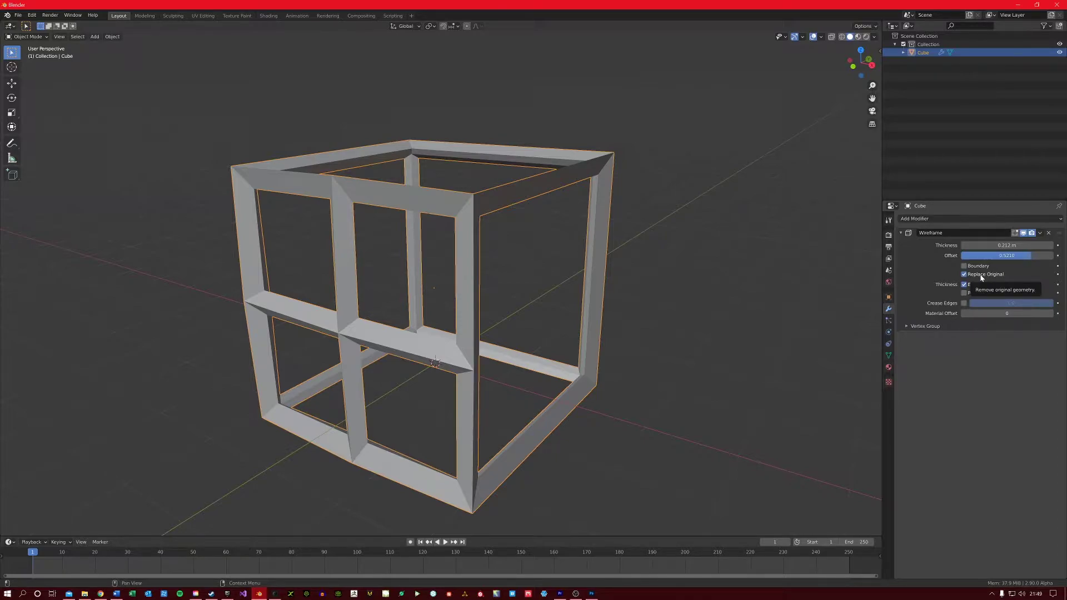
# Step: Uncheck Replace Original in the Wireframe modifier to keep the cube's solid faces
pyautogui.click(964, 275)
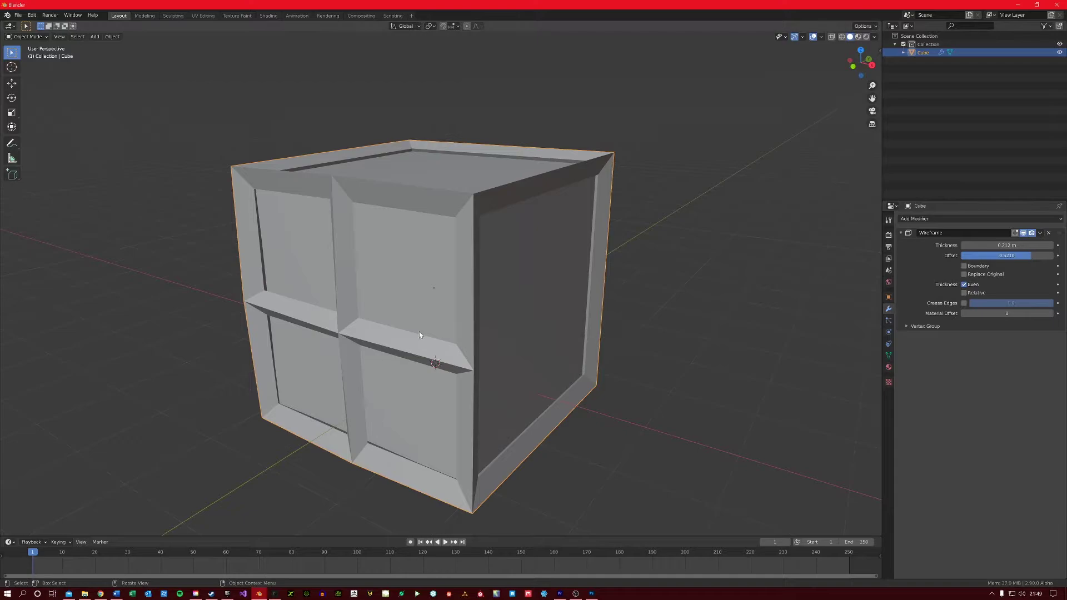
pyautogui.moveTo(595, 296)
pyautogui.mouseDown(button='middle')
pyautogui.moveTo(512, 295)
pyautogui.moveTo(611, 287)
pyautogui.mouseUp(button='middle')
# Step: Re-enable Replace Original and compare the Even thickness option, leaving it on
pyautogui.click(965, 274)
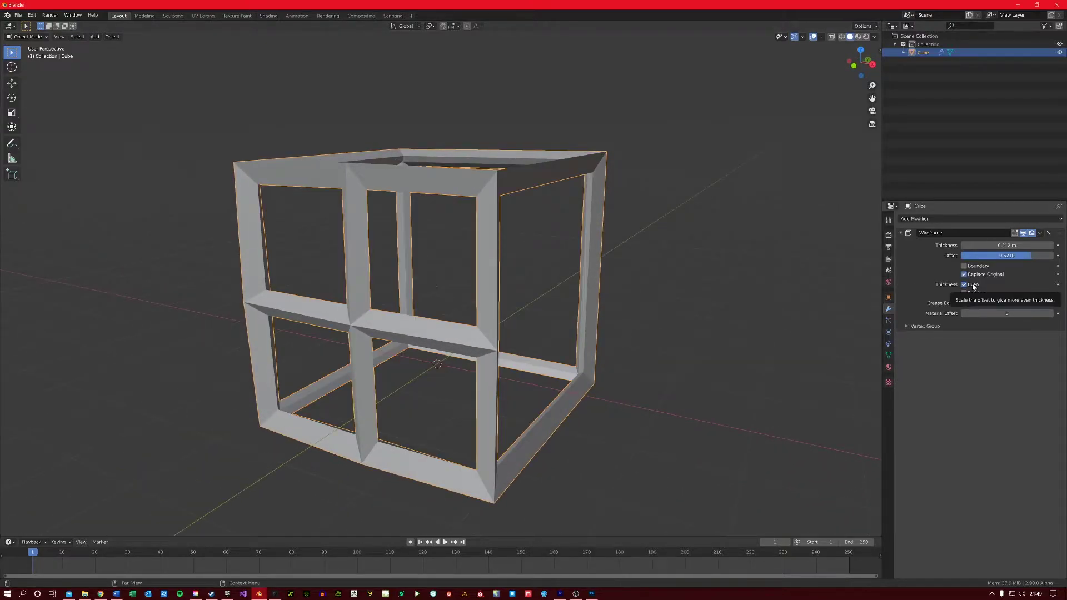
pyautogui.click(972, 286)
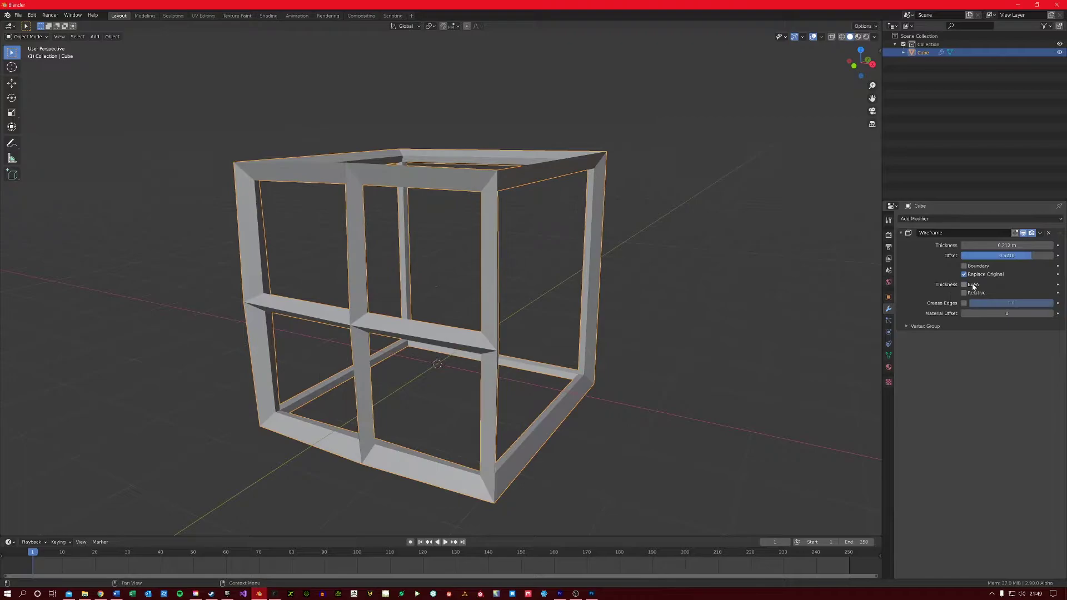
pyautogui.click(972, 286)
pyautogui.click(972, 286)
pyautogui.click(973, 286)
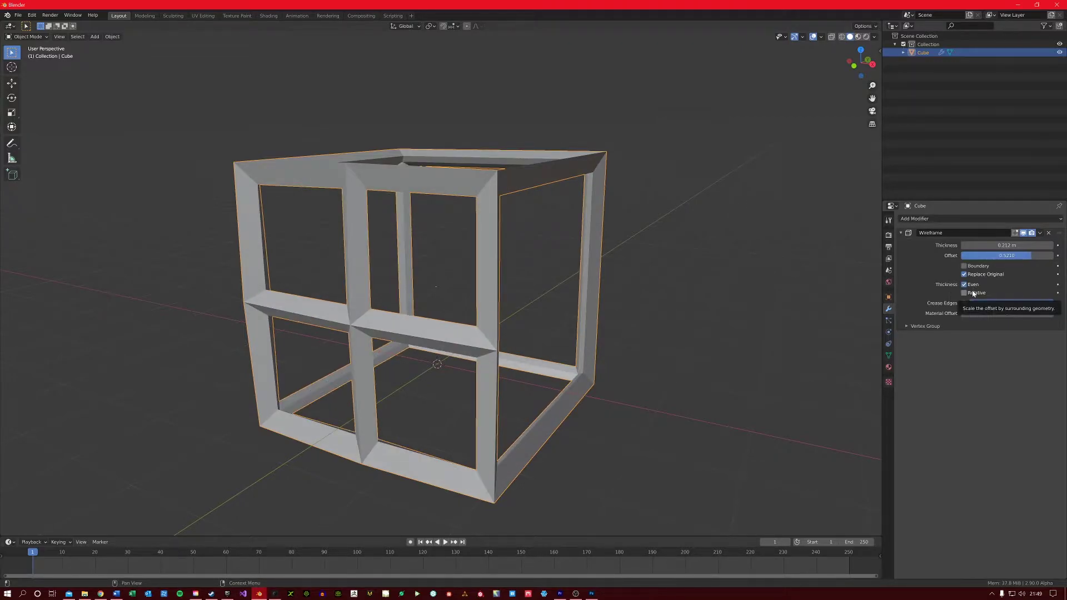
# Step: Try Relative thickness on the frame, then switch Relative back off
pyautogui.click(973, 293)
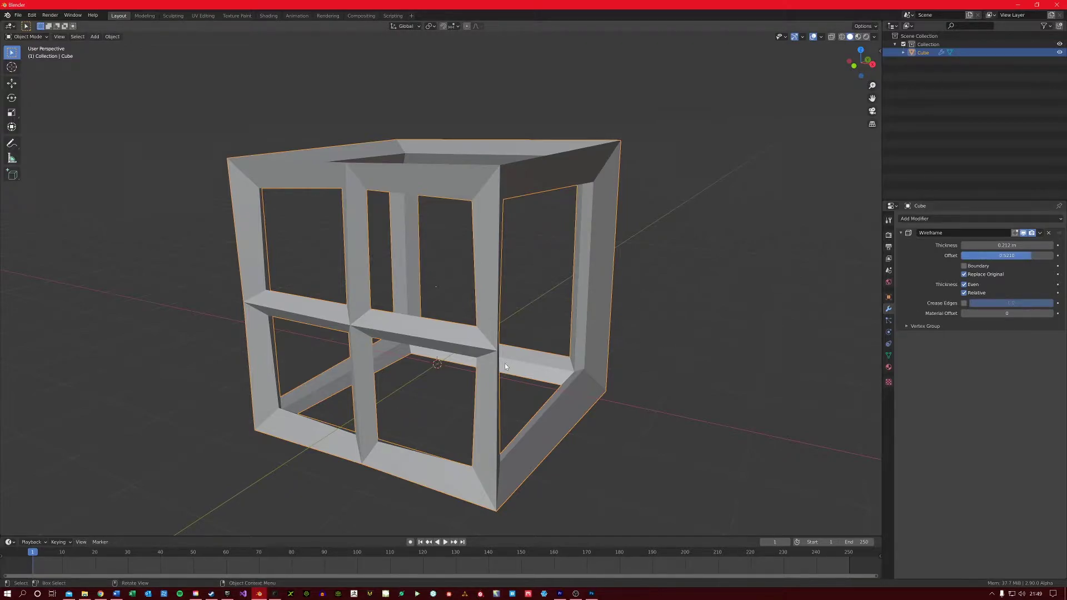
pyautogui.moveTo(553, 355); pyautogui.dragTo(518, 351, button='middle')
pyautogui.moveTo(414, 397)
pyautogui.mouseDown(button='middle')
pyautogui.moveTo(385, 374)
pyautogui.moveTo(423, 378)
pyautogui.mouseUp(button='middle')
pyautogui.moveTo(365, 455); pyautogui.dragTo(439, 444, button='middle')
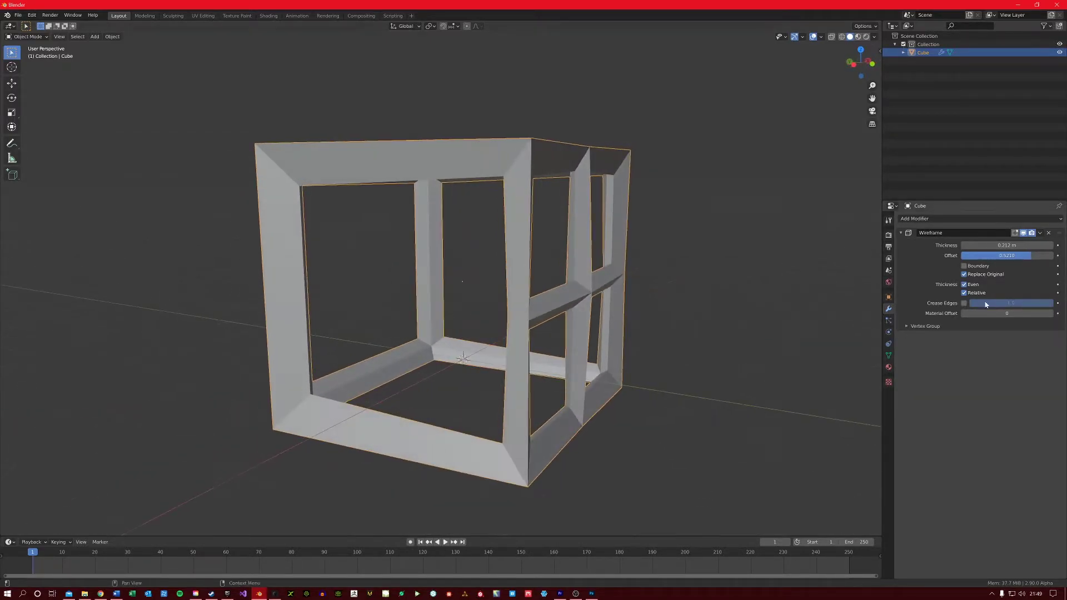
pyautogui.click(971, 295)
pyautogui.moveTo(607, 353); pyautogui.dragTo(572, 352, button='middle')
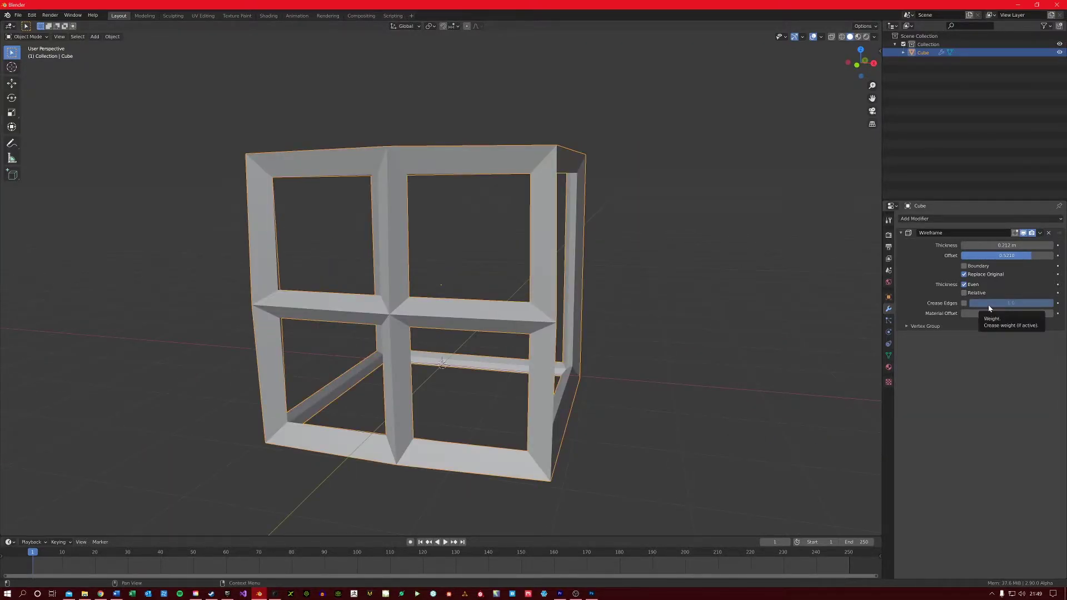
# Step: Add a Subdivision Surface modifier and enable Wireframe Crease Edges with weight 0.9
pyautogui.click(972, 219)
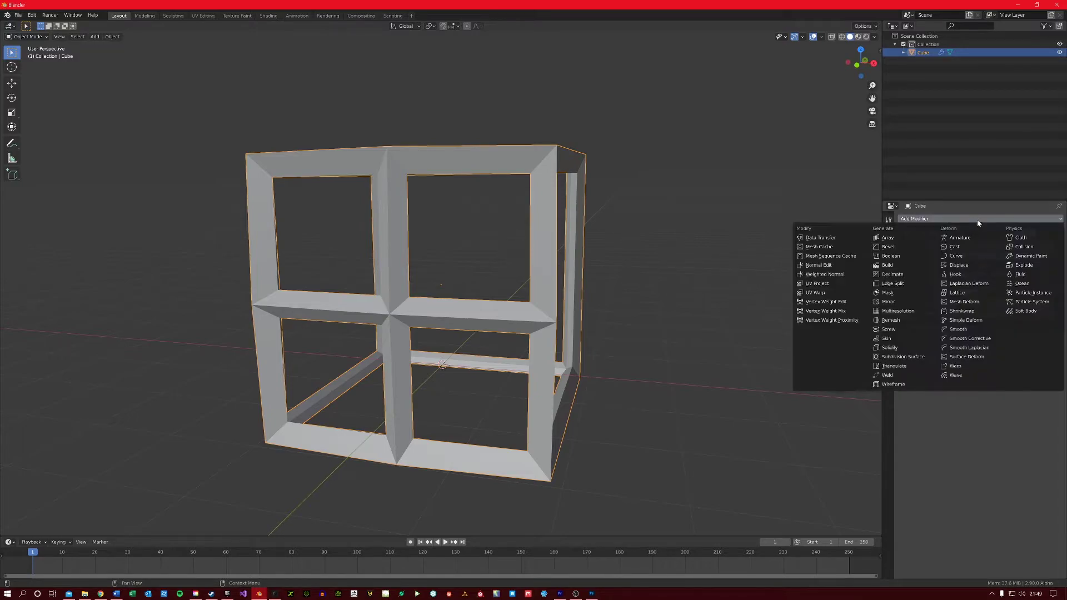
pyautogui.click(905, 356)
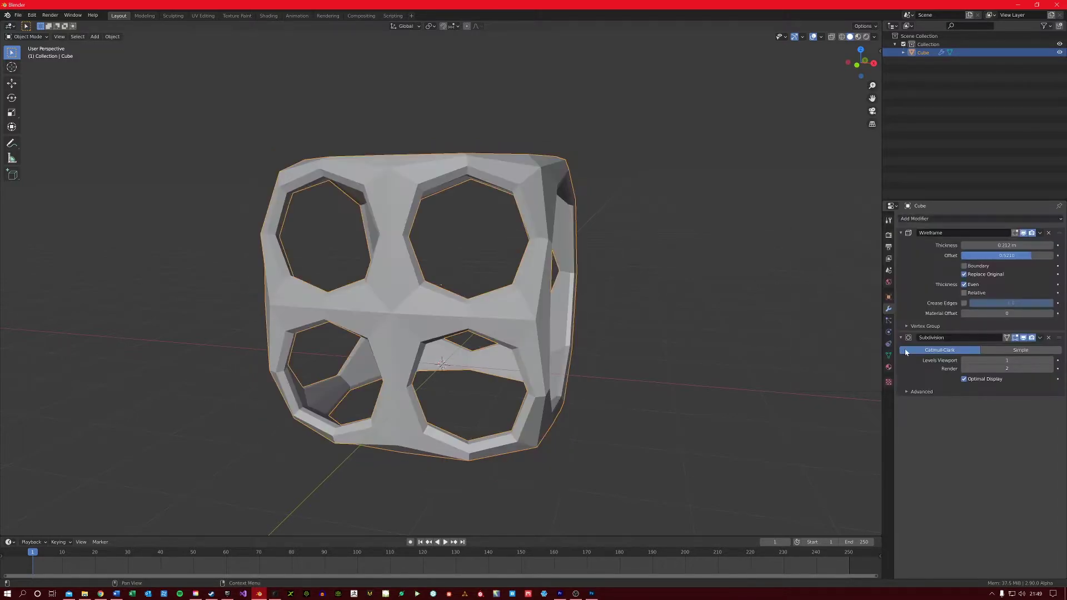
pyautogui.moveTo(622, 292); pyautogui.dragTo(578, 300, button='middle')
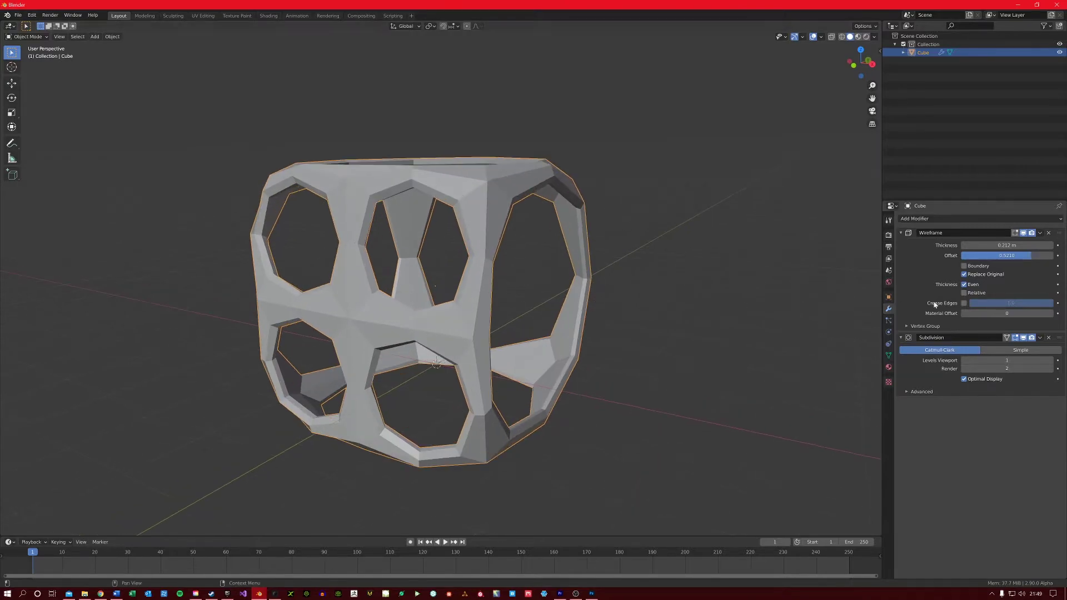
pyautogui.click(963, 303)
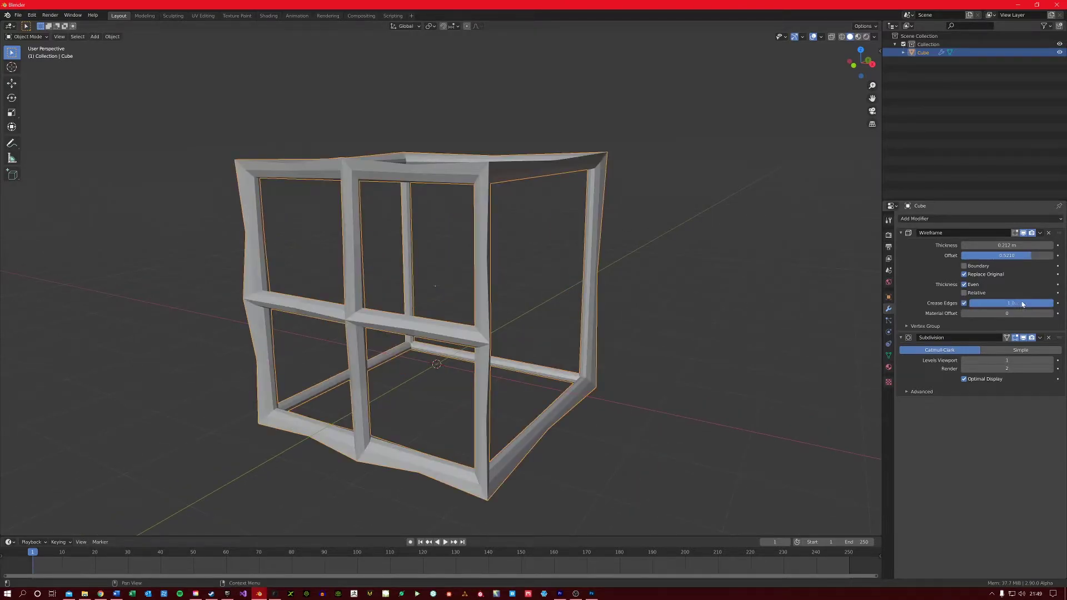
pyautogui.moveTo(1022, 303)
pyautogui.mouseDown()
pyautogui.moveTo(973, 303)
pyautogui.moveTo(1037, 304)
pyautogui.mouseUp()
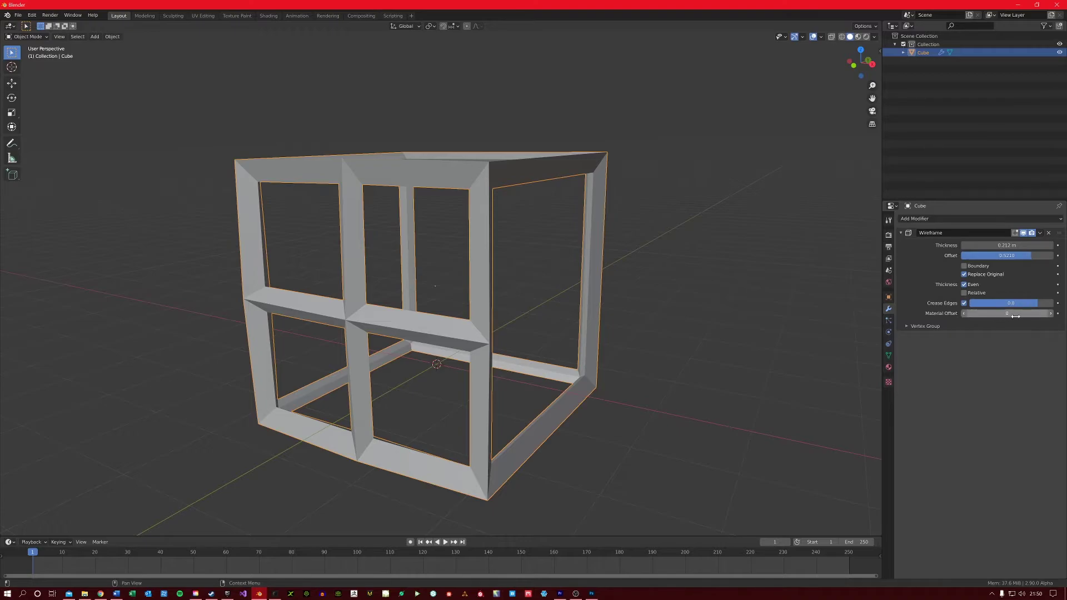
# Step: Create a new material, Material.004, with a blue base colour
pyautogui.click(889, 367)
pyautogui.click(966, 256)
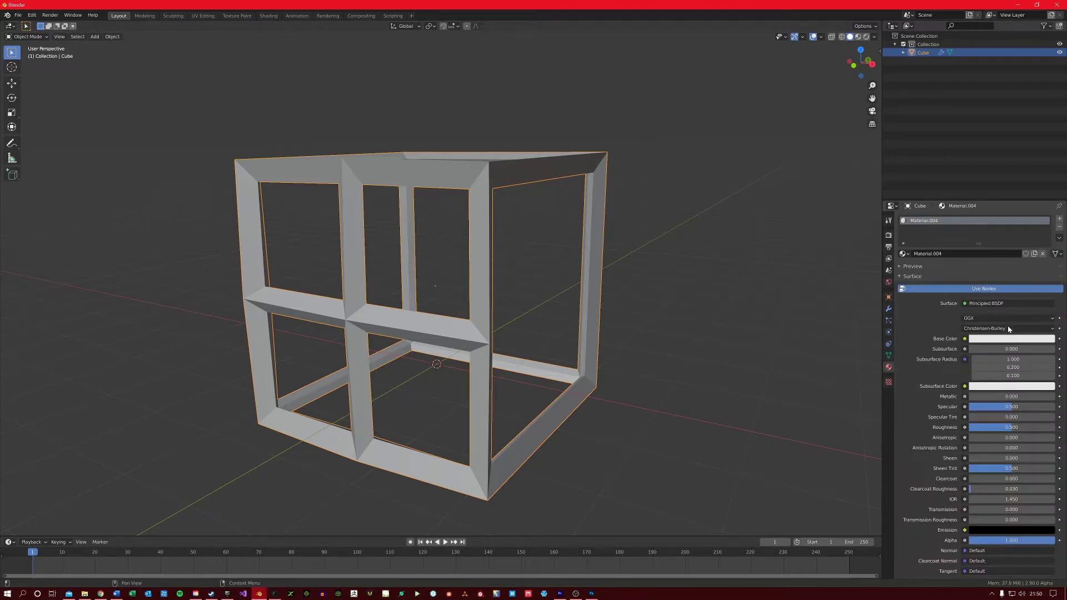
pyautogui.click(1008, 338)
pyautogui.click(995, 277)
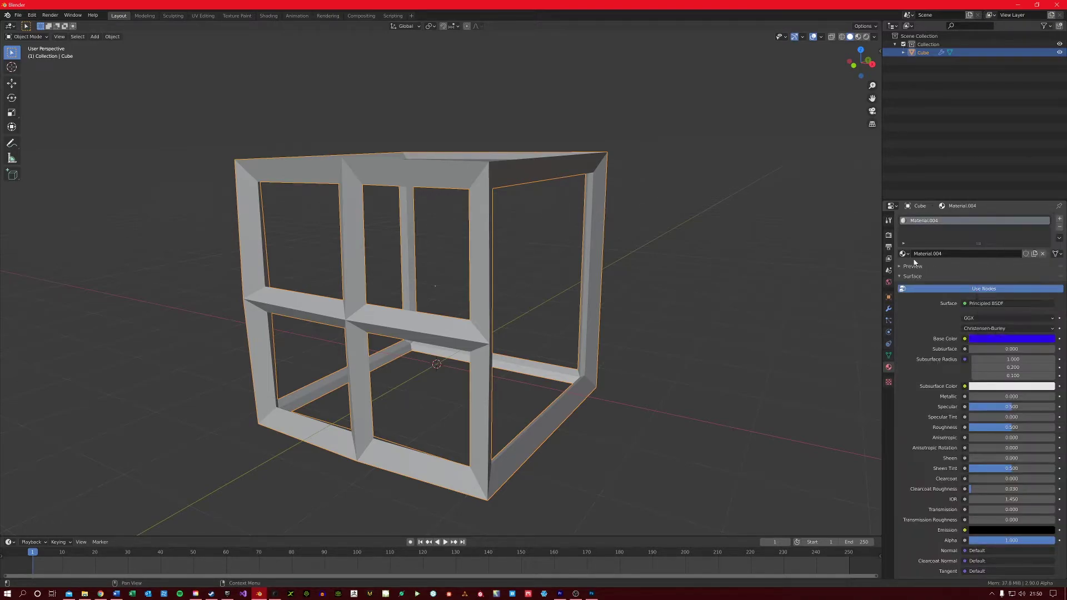
# Step: Add a second material slot with a new red Material.005
pyautogui.click(1058, 219)
pyautogui.click(988, 270)
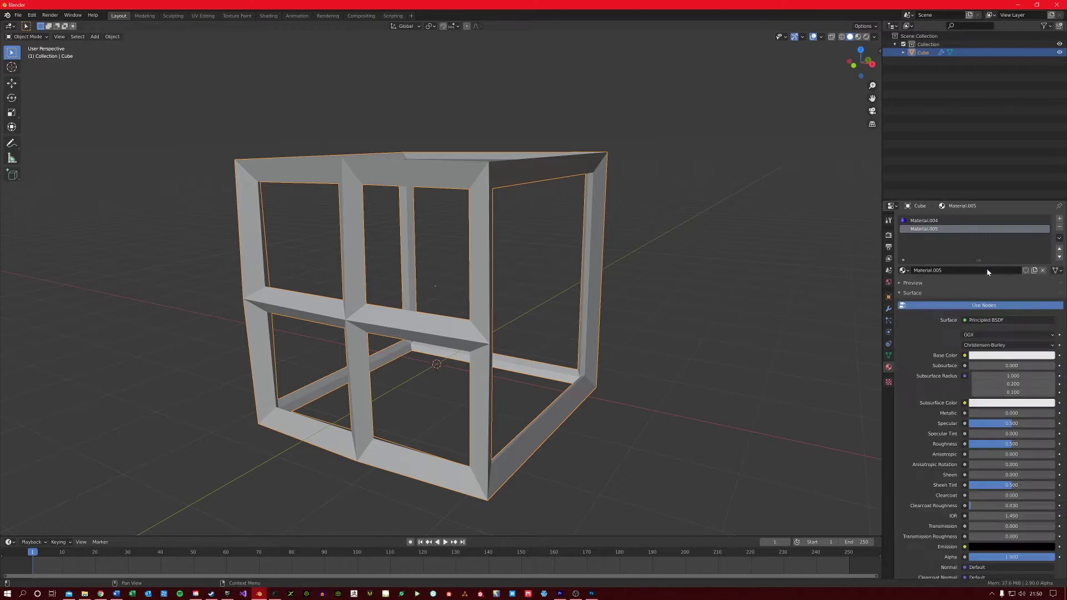
pyautogui.click(1005, 356)
pyautogui.click(1043, 264)
# Step: Add a third slot with yellow Material.006, then review all three material slots
pyautogui.click(1059, 218)
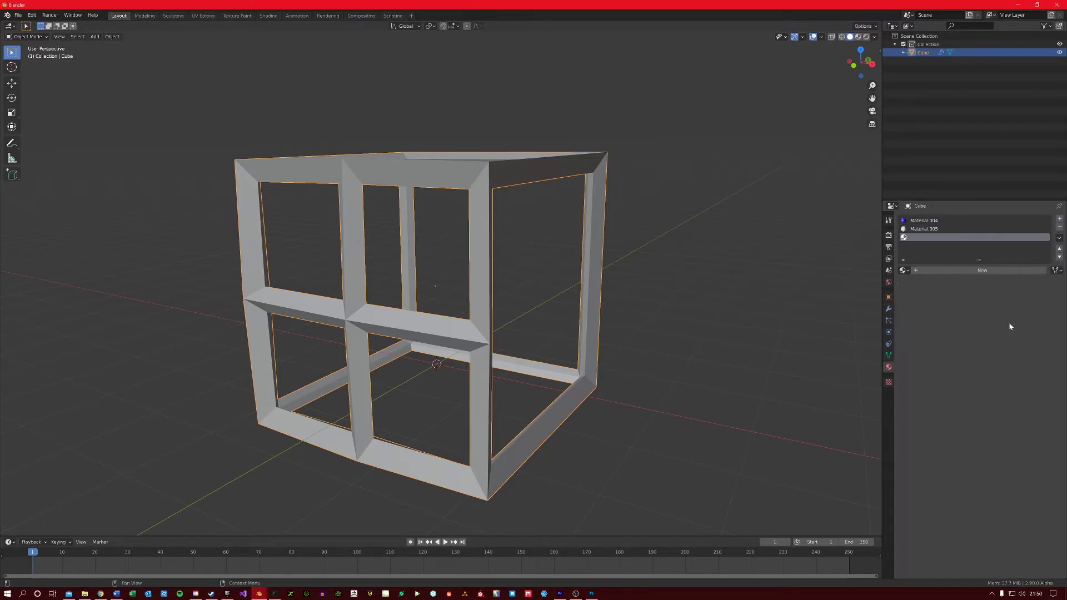
pyautogui.click(988, 270)
pyautogui.click(1006, 356)
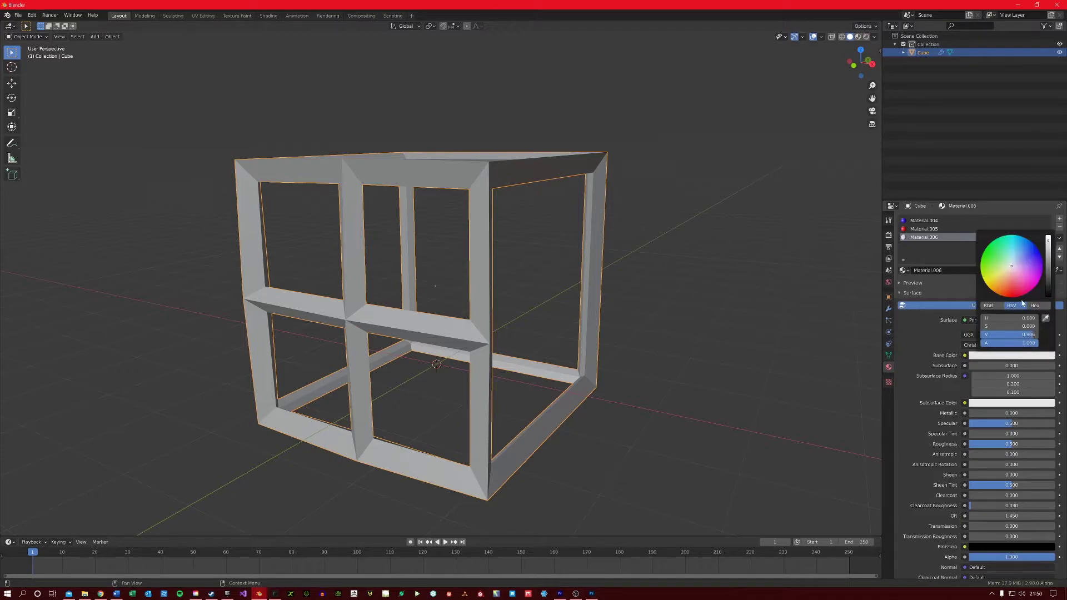
pyautogui.click(1032, 246)
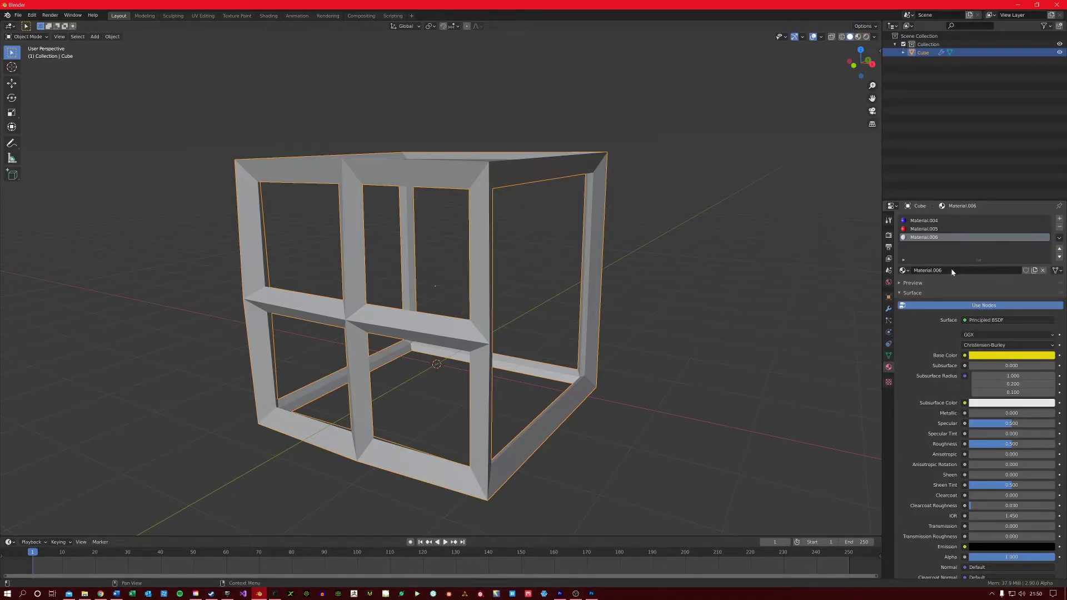
pyautogui.click(932, 222)
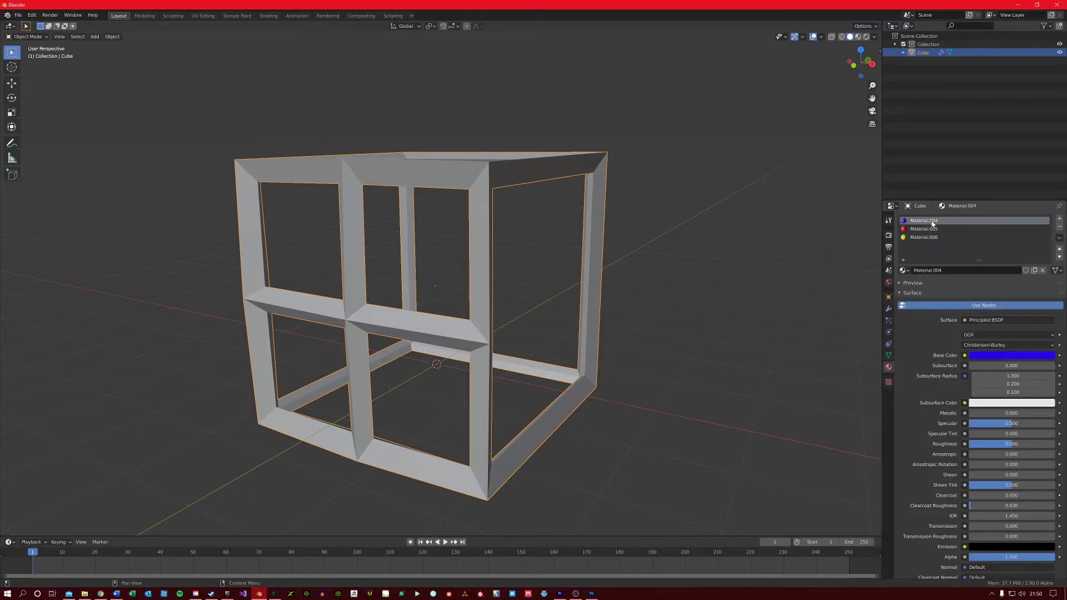
pyautogui.click(936, 229)
pyautogui.click(938, 238)
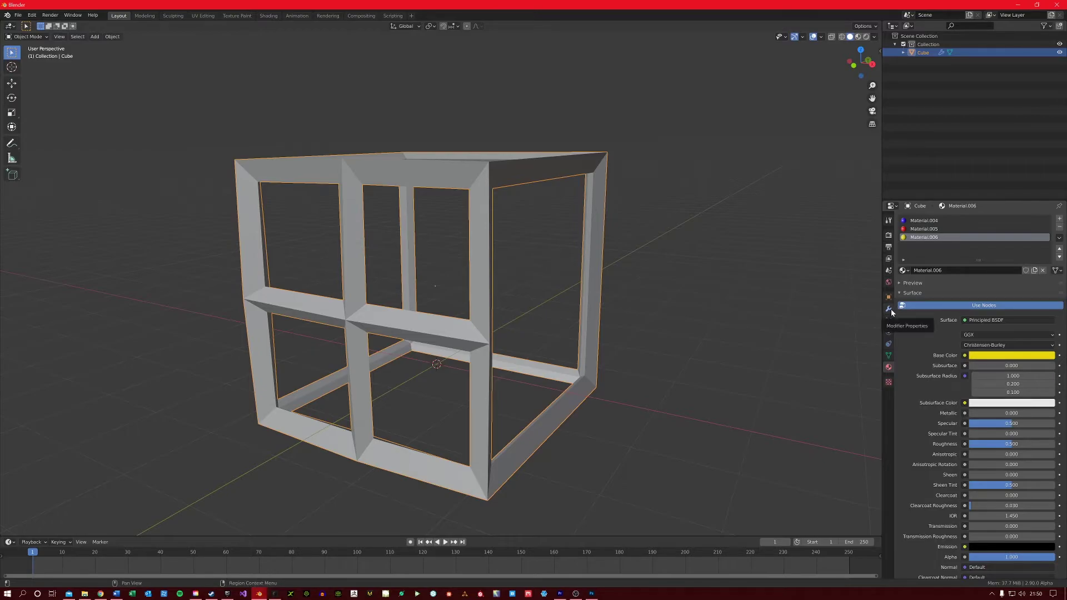
# Step: In Material Preview, step the Wireframe Material Offset to 1, then to 2
pyautogui.click(858, 37)
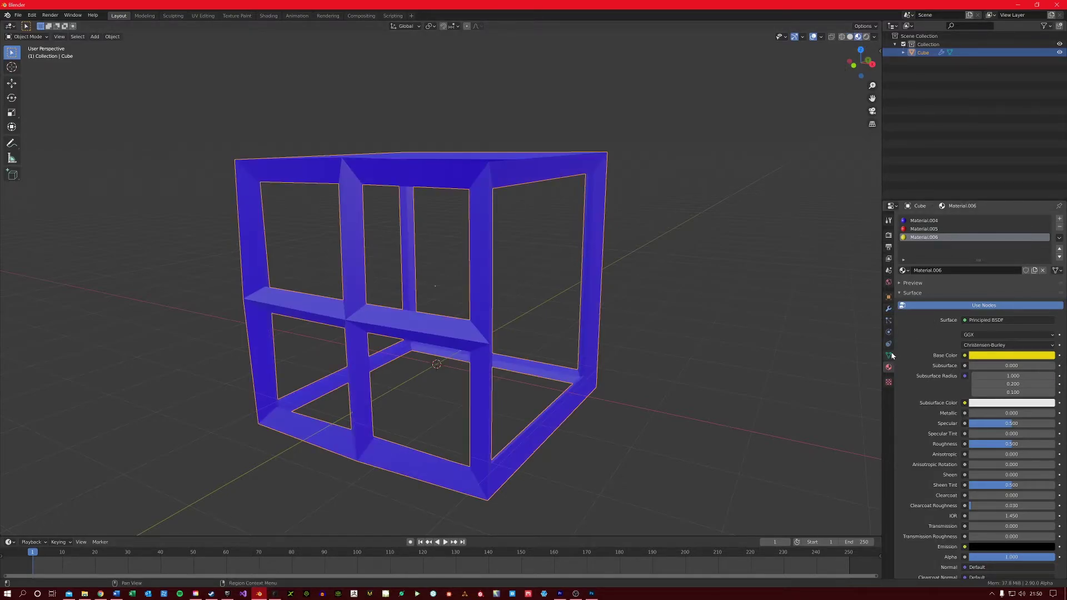
pyautogui.click(888, 310)
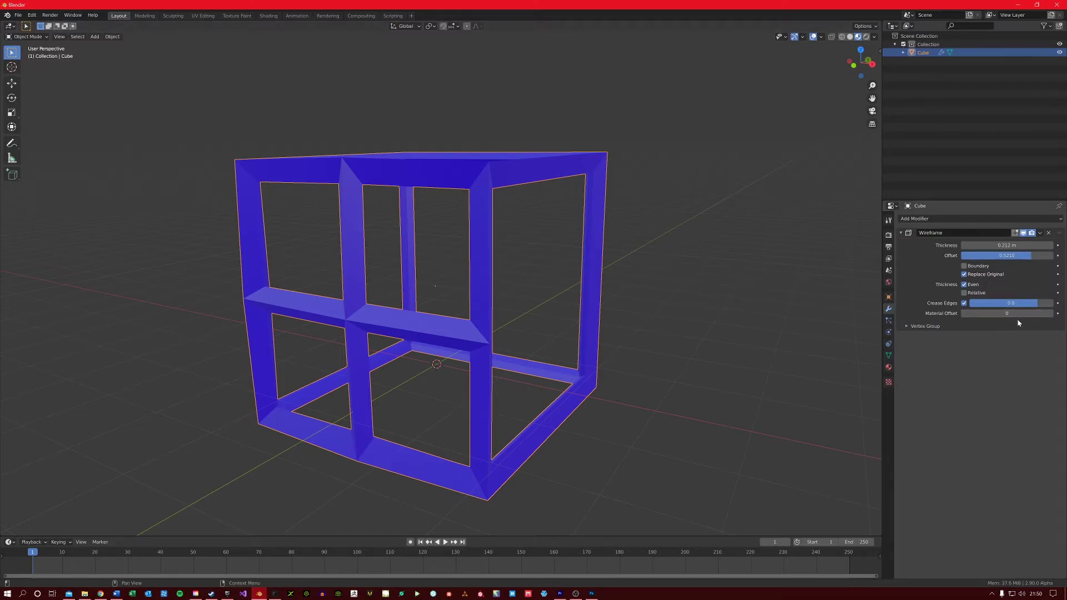
pyautogui.click(1052, 316)
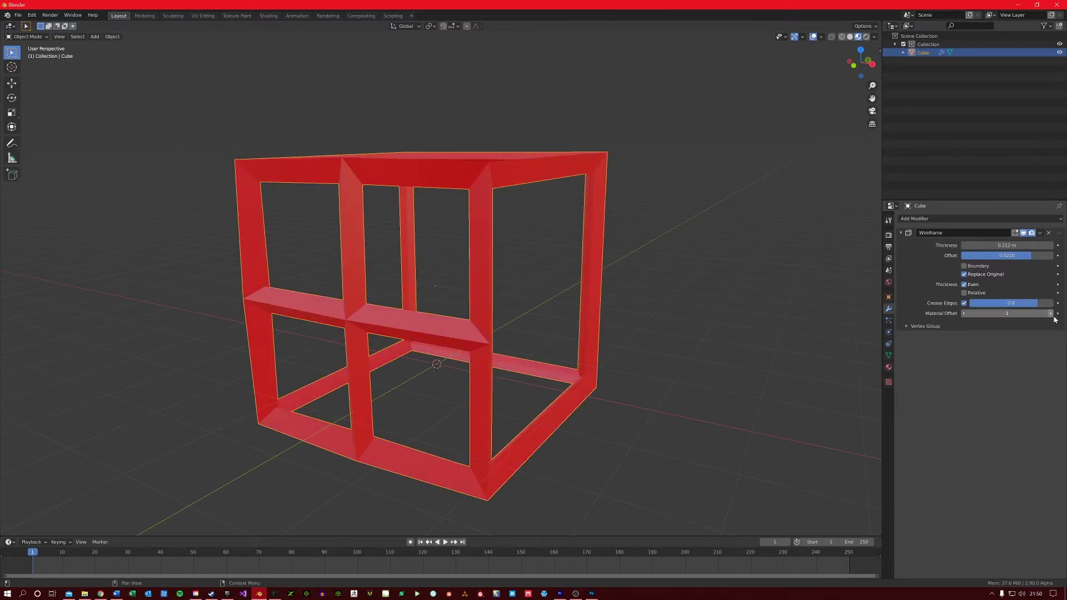
pyautogui.click(889, 367)
pyautogui.click(928, 229)
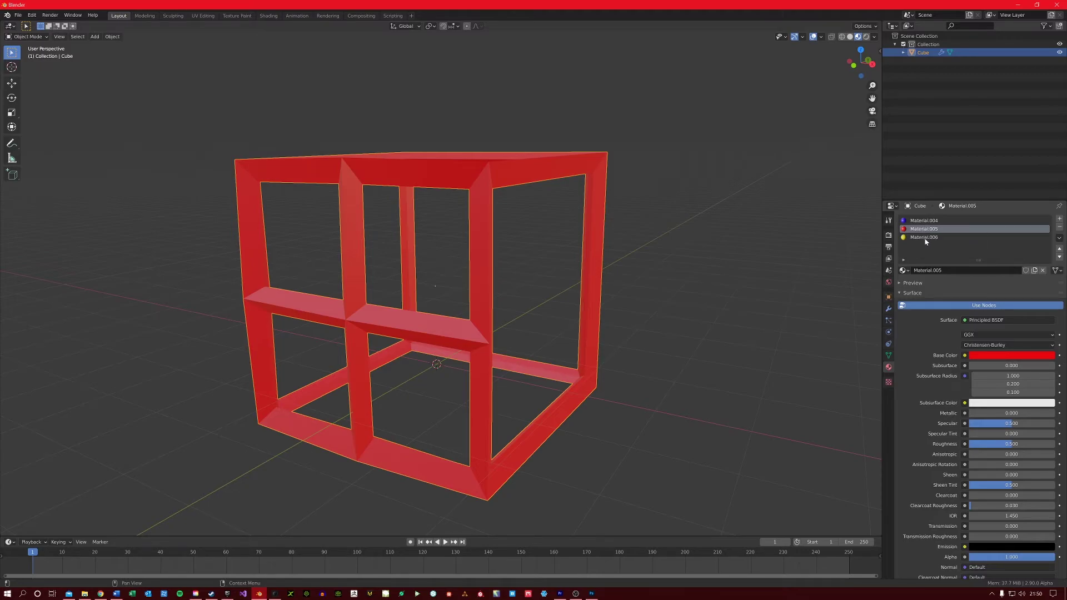
pyautogui.click(888, 309)
pyautogui.moveTo(1039, 313); pyautogui.dragTo(1028, 314)
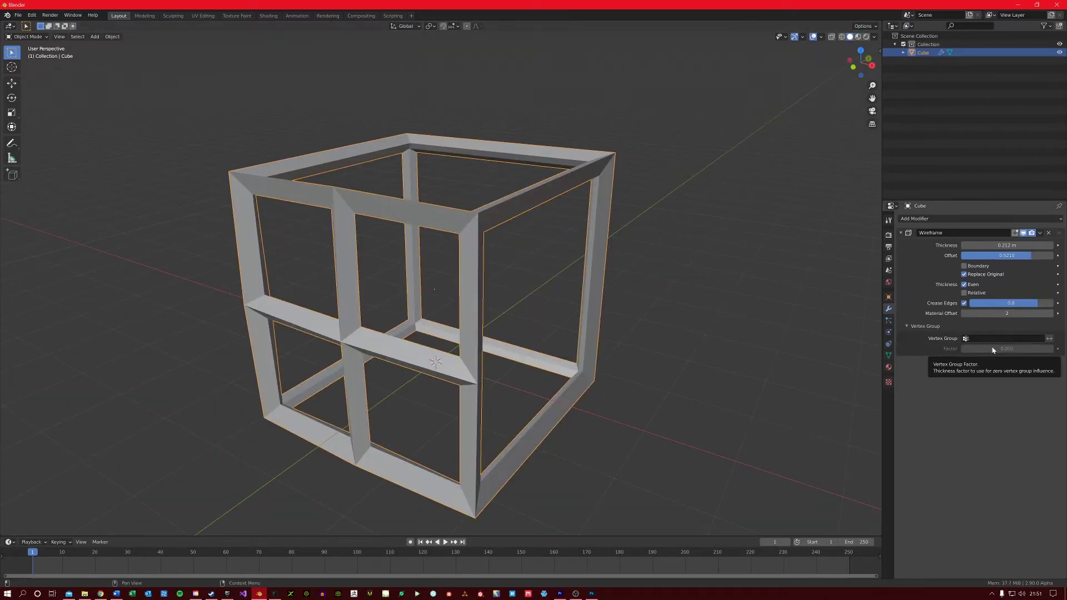
# Step: In Edit Mode, create vertex group Group and assign the selected front faces to it
pyautogui.moveTo(556, 358); pyautogui.dragTo(548, 357, button='middle')
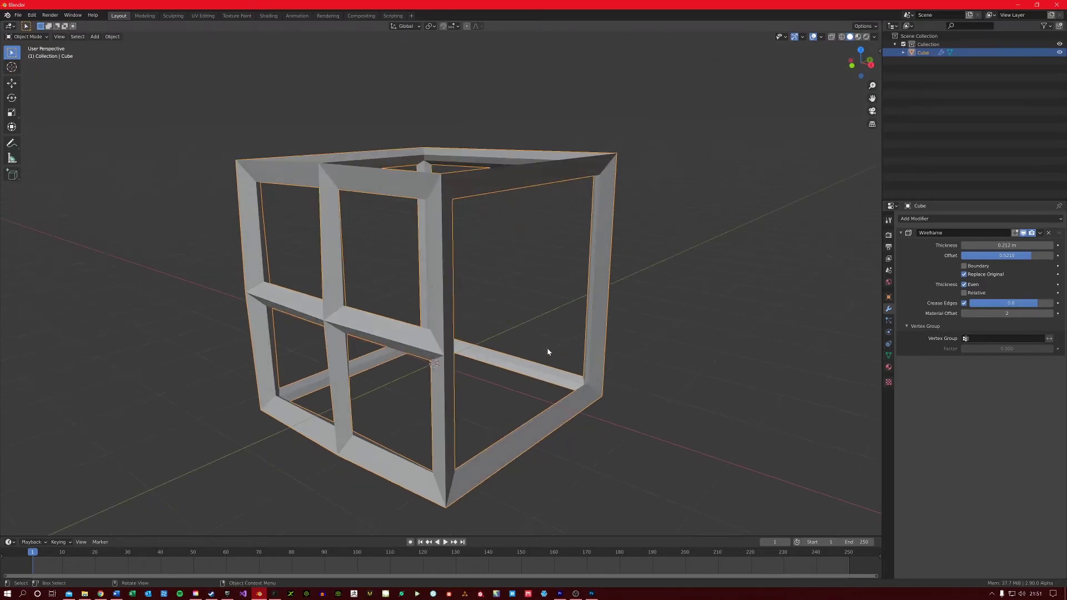
pyautogui.press('Tab')
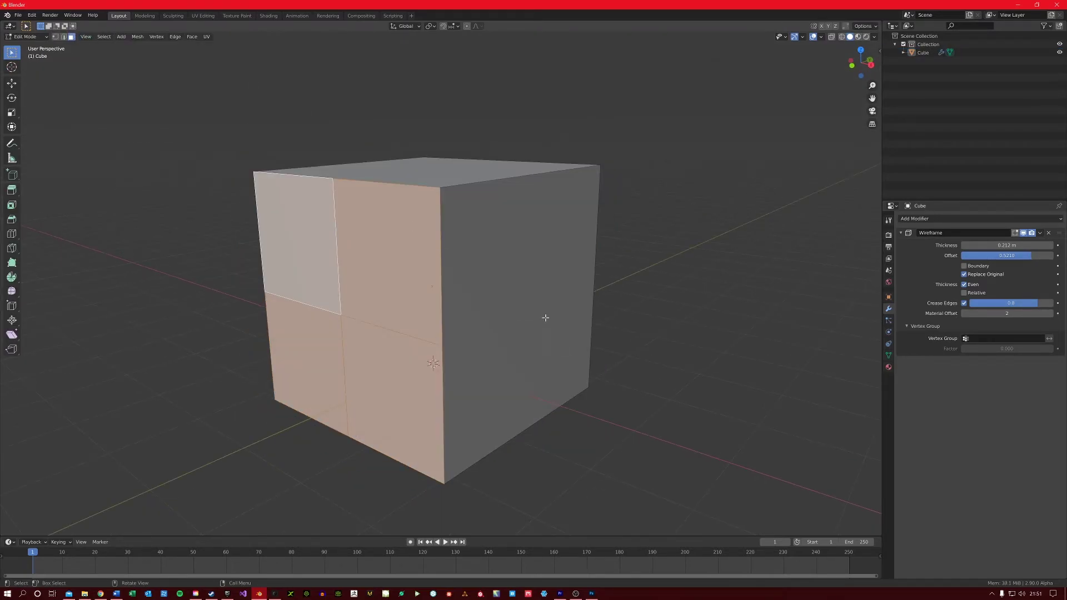
pyautogui.moveTo(543, 316); pyautogui.dragTo(424, 298, button='middle')
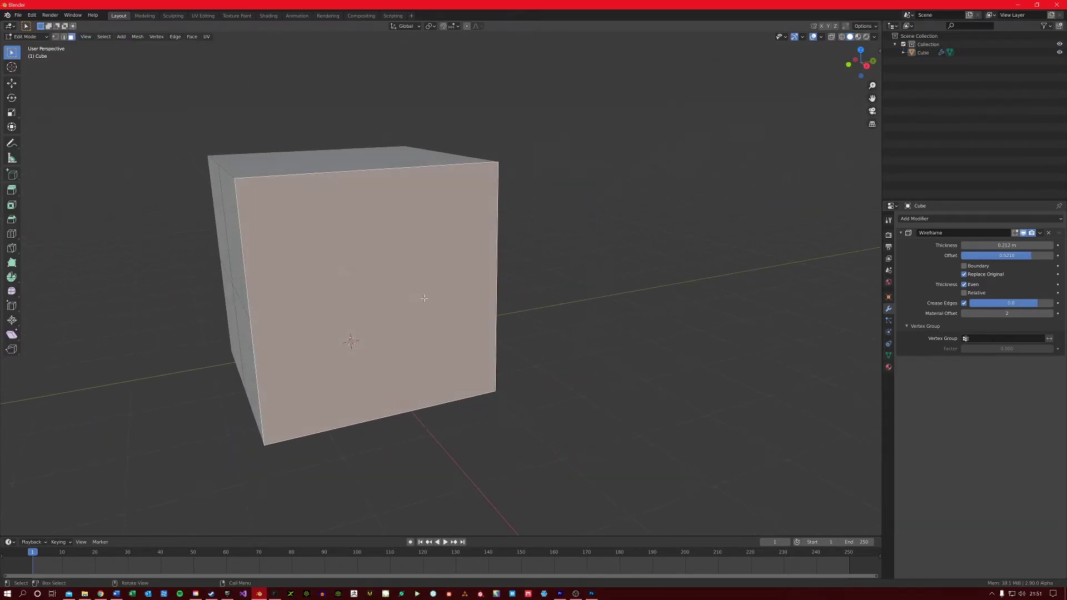
pyautogui.click(887, 355)
pyautogui.click(1058, 243)
pyautogui.click(925, 295)
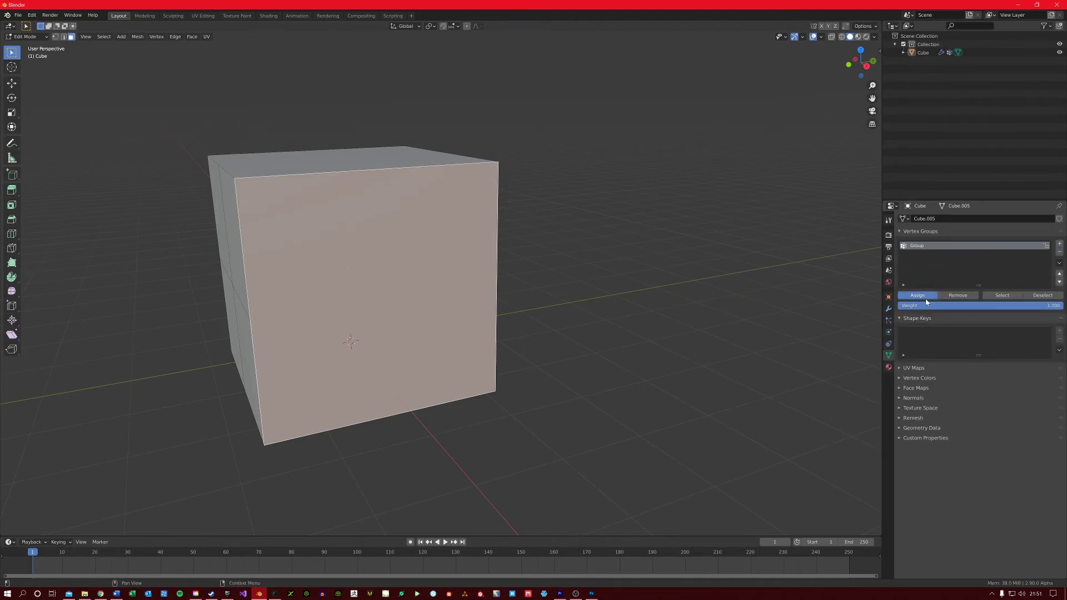
# Step: Set the Wireframe modifier's Vertex Group to Group and return to Object Mode
pyautogui.click(888, 309)
pyautogui.moveTo(524, 314)
pyautogui.mouseDown(button='middle')
pyautogui.moveTo(516, 316)
pyautogui.moveTo(544, 319)
pyautogui.mouseUp(button='middle')
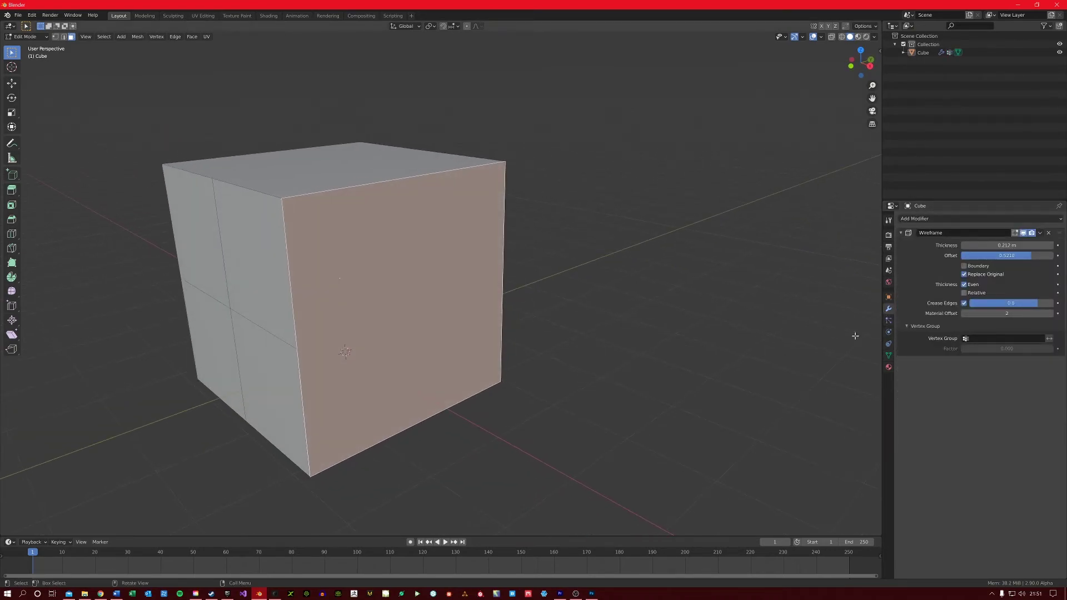
pyautogui.click(998, 340)
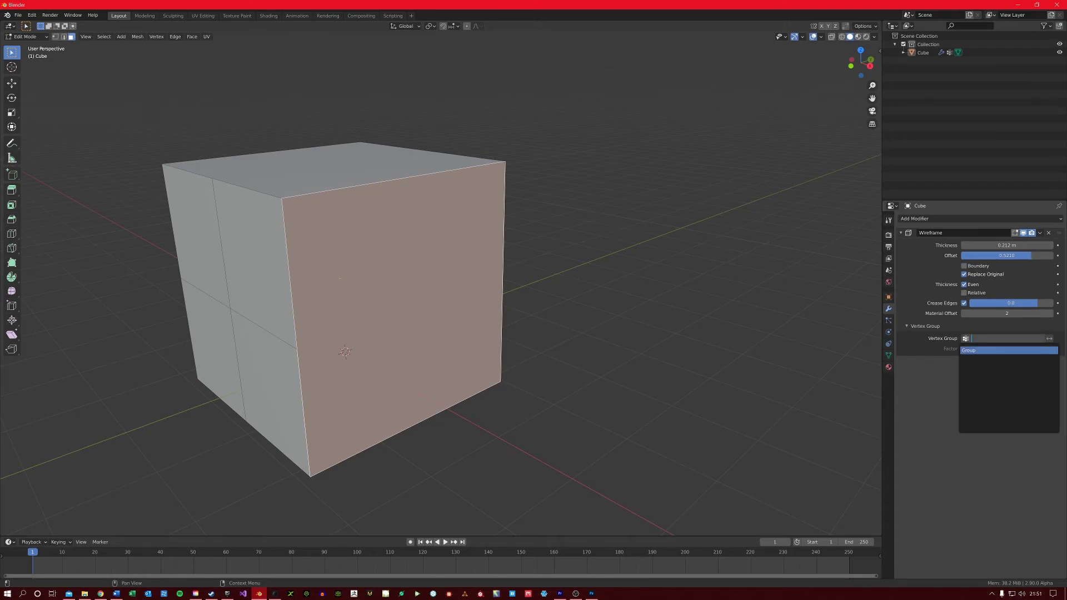
pyautogui.click(956, 350)
pyautogui.press('Tab')
pyautogui.moveTo(540, 315); pyautogui.dragTo(482, 365, button='middle')
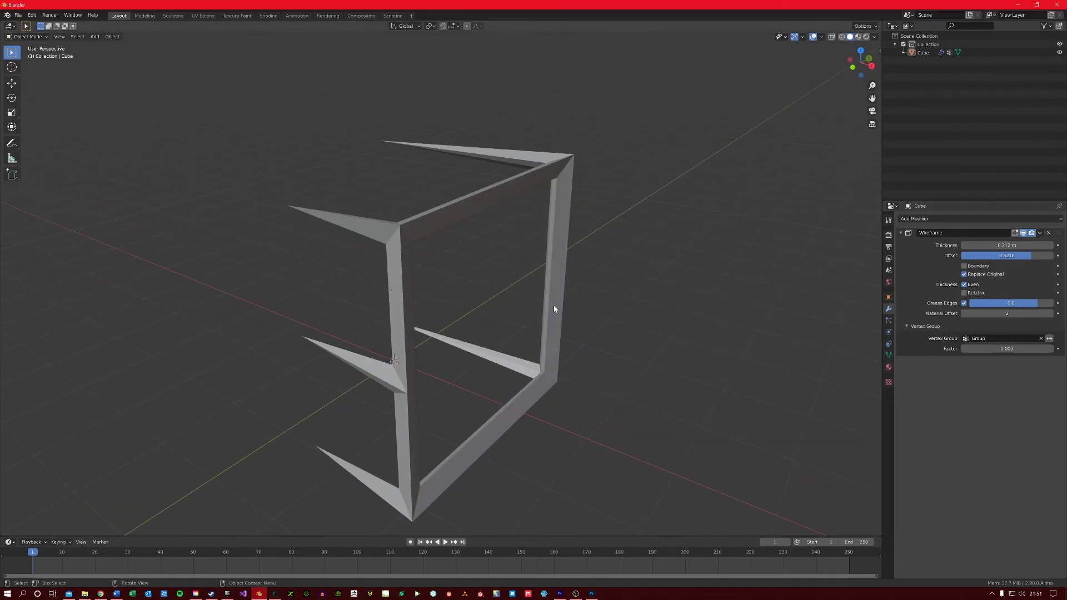
# Step: Raise the vertex group Factor to 1, invert the group, and vary the Factor
pyautogui.moveTo(395, 395); pyautogui.dragTo(459, 305, button='middle')
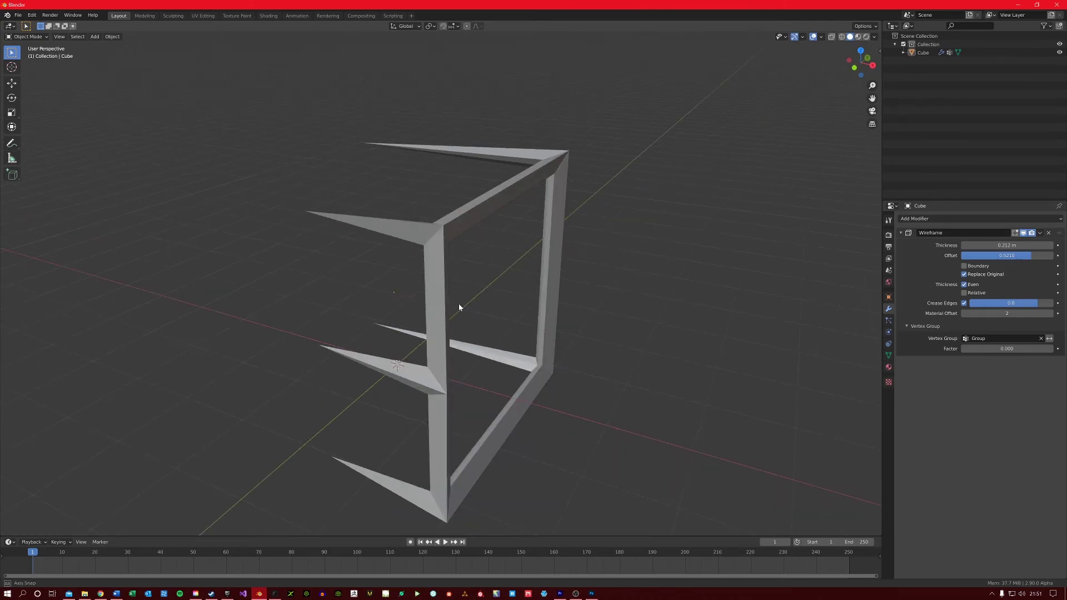
pyautogui.moveTo(989, 349)
pyautogui.mouseDown()
pyautogui.moveTo(1052, 348)
pyautogui.moveTo(966, 348)
pyautogui.moveTo(1007, 348)
pyautogui.moveTo(971, 349)
pyautogui.moveTo(1002, 348)
pyautogui.moveTo(985, 349)
pyautogui.mouseUp()
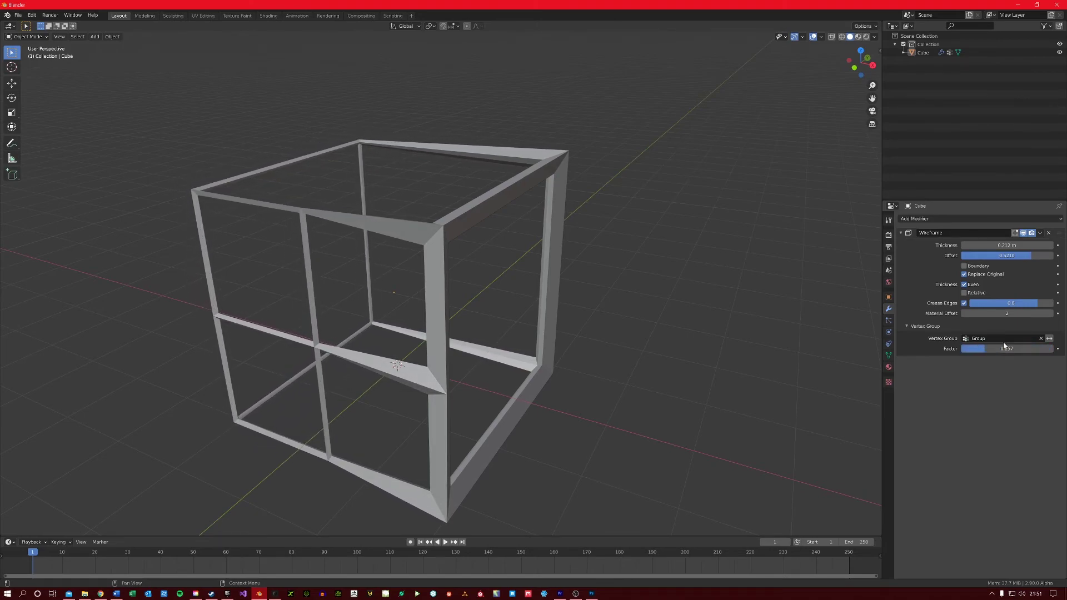
pyautogui.click(1049, 338)
pyautogui.moveTo(1023, 352)
pyautogui.mouseDown()
pyautogui.moveTo(975, 353)
pyautogui.moveTo(1043, 352)
pyautogui.moveTo(966, 352)
pyautogui.moveTo(1026, 348)
pyautogui.mouseUp()
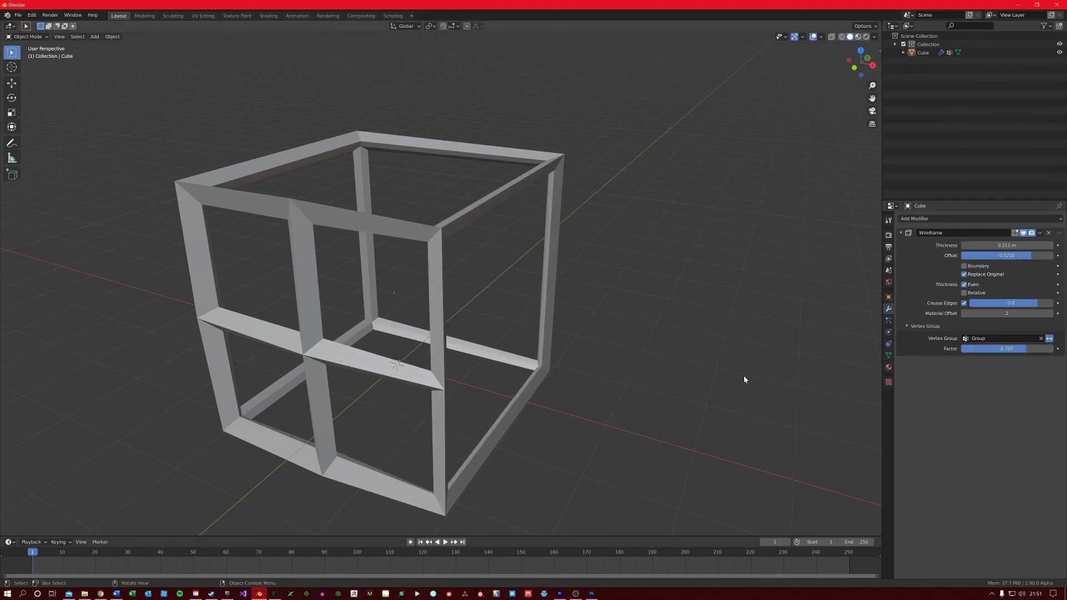